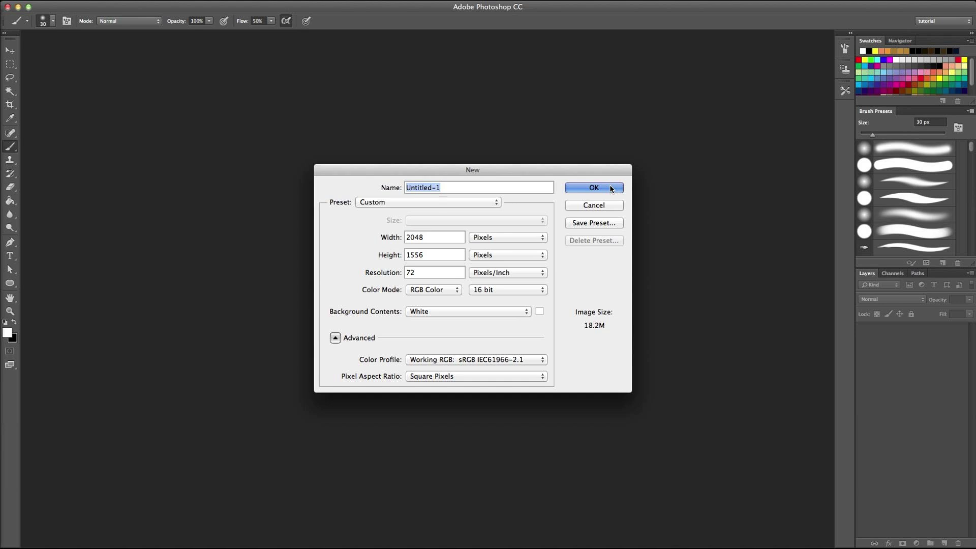
Create a 2048 × 1556 px, 16-bit RGB document with a white background and add a new layer.
click(609, 188)
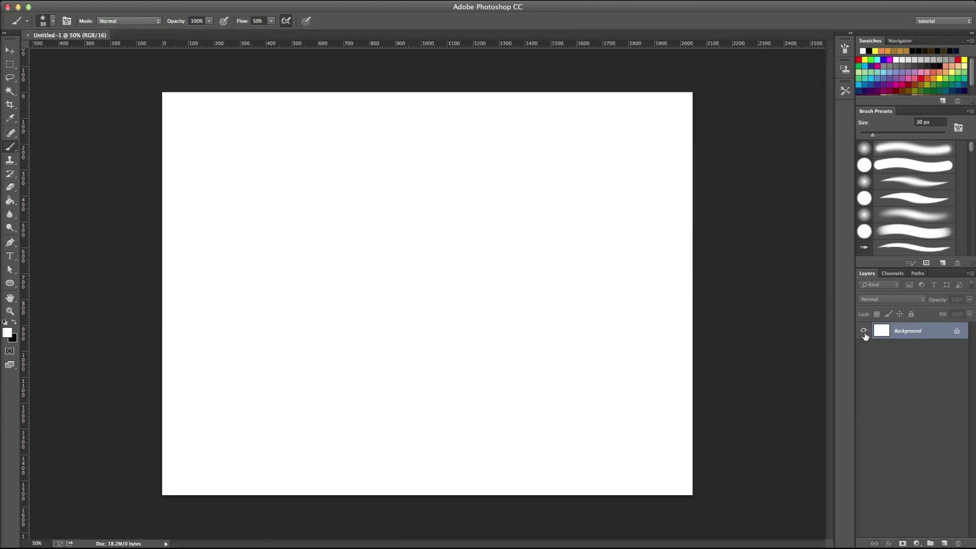
click(944, 543)
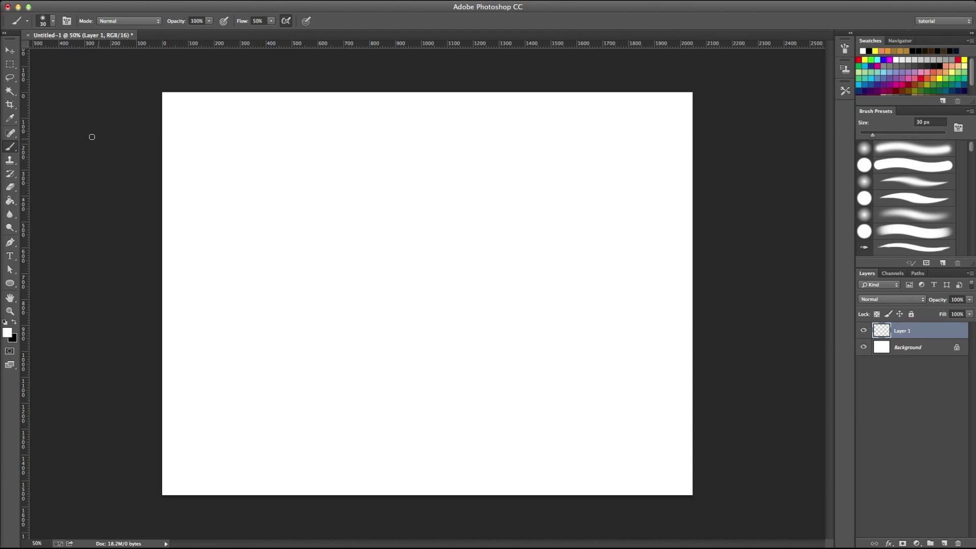
Draw a circular selection about 350 px across, just to the right of the canvas centre, using the Elliptical Marquee.
right_click(10, 64)
click(62, 76)
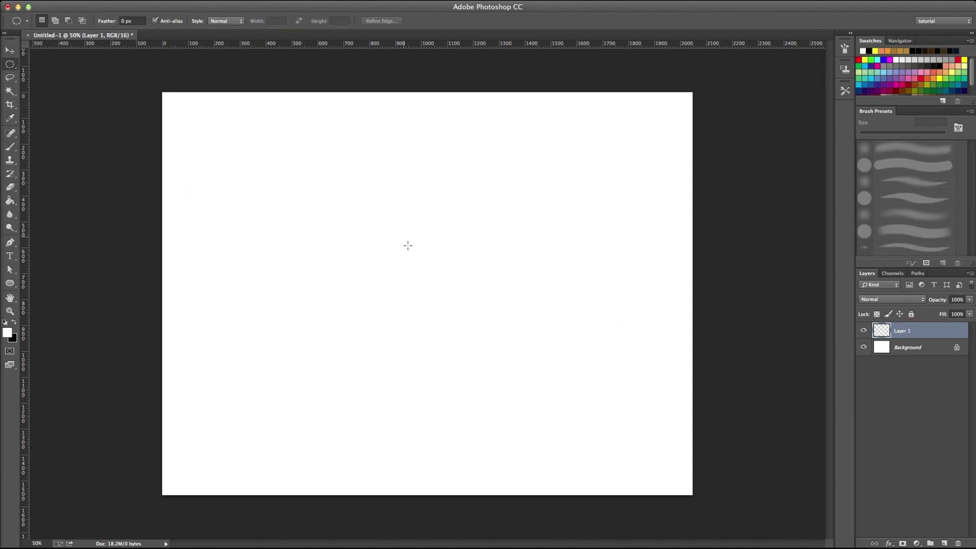
drag(417, 263, 543, 359)
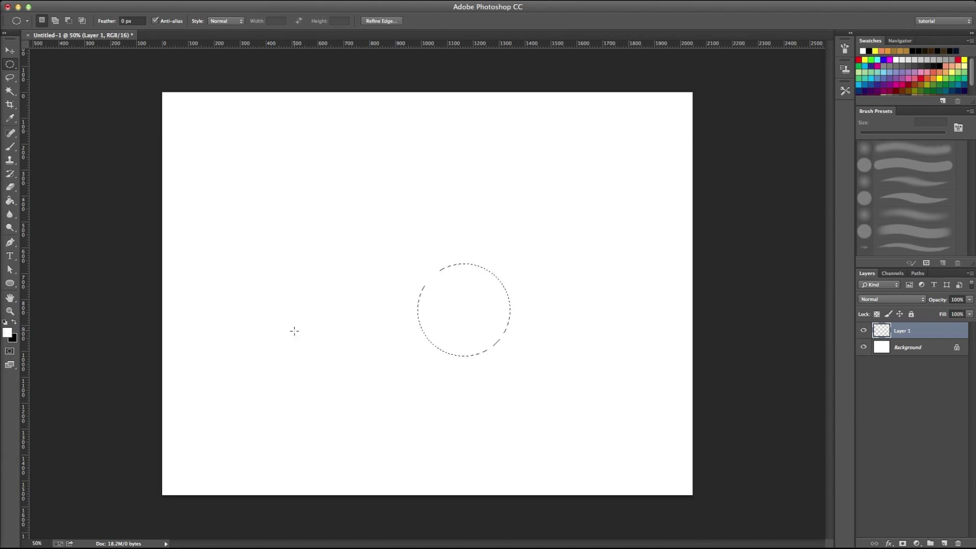
Paint soft dark and light Brush shading inside the circular selection, concentrating on its lower part.
key(b)
key(bracketright)
key(bracketright)
key(bracketright)
key(bracketright)
key(bracketright)
key(bracketright)
key(bracketright)
key(bracketright)
key(bracketright)
key(bracketright)
key(bracketright)
key(bracketright)
key(bracketright)
key(bracketright)
key(bracketright)
key(bracketright)
key(bracketright)
key(bracketright)
key(bracketright)
key(bracketright)
key(bracketleft)
key(bracketleft)
key(bracketleft)
key(bracketleft)
key(bracketleft)
key(x)
key(bracketright)
drag(441, 376, 477, 370)
key(bracketleft)
Hide the selection edges and shade the ball's left side with soft brush strokes.
key(super+h)
key(bracketright)
mouse_move(410, 285)
mouse_down()
mouse_move(438, 344)
mouse_move(497, 384)
mouse_move(439, 322)
mouse_move(534, 316)
mouse_move(452, 361)
mouse_up()
key(x)
key(bracketleft)
key(bracketleft)
key(x)
scroll(529, 301, up, 4)
key(x)
key(bracketleft)
key(bracketleft)
key(bracketleft)
key(bracketleft)
key(bracketleft)
key(bracketleft)
key(bracketleft)
Add a layer above the Background and draw a flat elliptical selection about 520 px wide under the ball.
click(935, 350)
key(super+alt+shift+n)
key(m)
mouse_move(262, 374)
mouse_down()
mouse_move(473, 397)
mouse_move(459, 378)
mouse_up()
Hide the selection edges and paint the ball's cast shadow in black, fading toward its left end.
key(b)
key(x)
key(super+h)
key(bracketright)
key(bracketright)
key(bracketright)
key(bracketright)
key(bracketright)
key(bracketright)
key(bracketright)
mouse_move(397, 392)
mouse_down()
mouse_move(443, 396)
mouse_move(401, 330)
mouse_up()
key(bracketleft)
key(bracketleft)
key(bracketleft)
key(bracketleft)
key(bracketleft)
key(bracketleft)
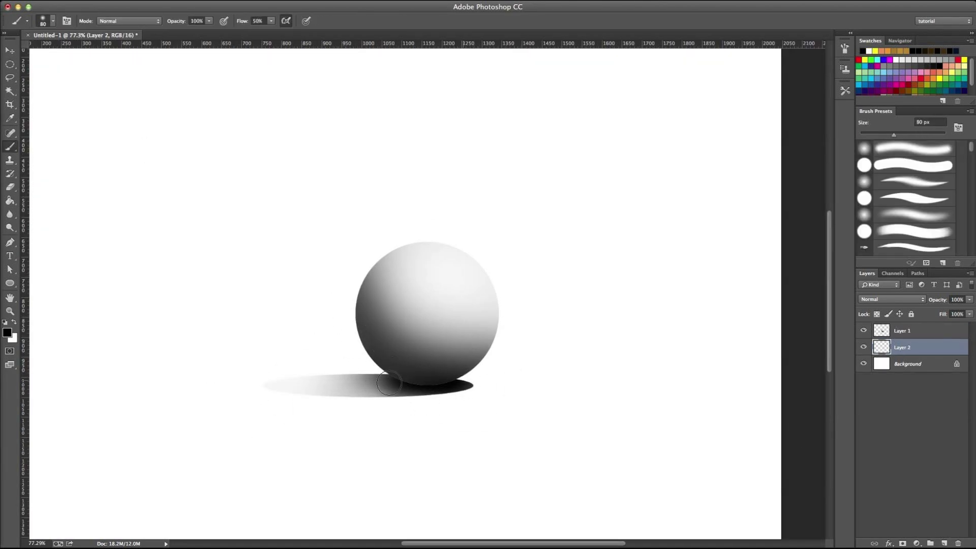
drag(427, 388, 275, 395)
Lock the transparent pixels of the shadow layer and the ball layer.
key(slash)
click(898, 331)
key(slash)
key(x)
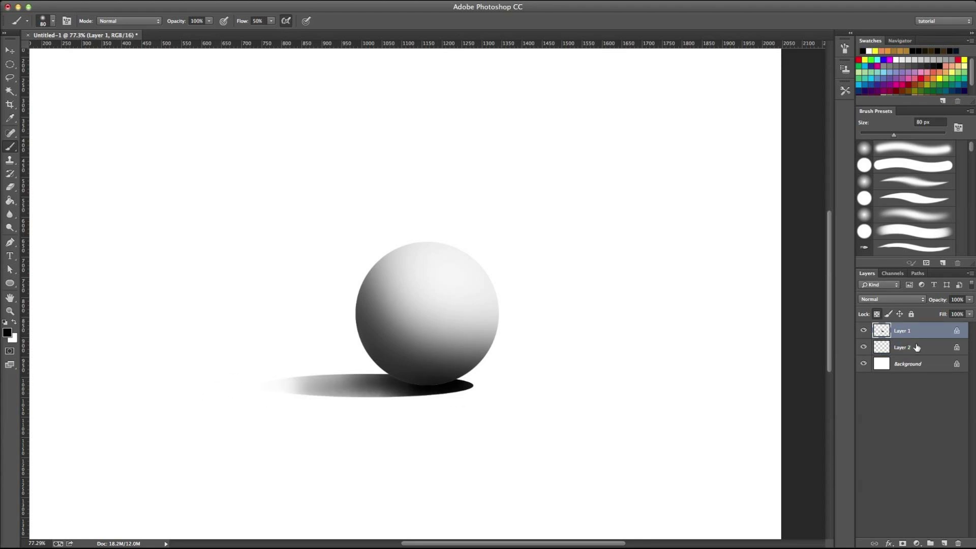
Retouch the shadow at the ball's base and paint soft shading along the ball's left and lower edges.
click(899, 347)
drag(428, 404, 486, 368)
click(900, 331)
key(bracketleft)
key(bracketleft)
key(bracketleft)
drag(349, 328, 403, 390)
drag(349, 302, 384, 382)
drag(349, 325, 373, 263)
key(x)
key(x)
drag(432, 389, 320, 374)
Soften the edges of the shadow on Layer 2 and reselect Layer 1.
click(899, 348)
key(r)
key(b)
key(slash)
click(900, 331)
key(x)
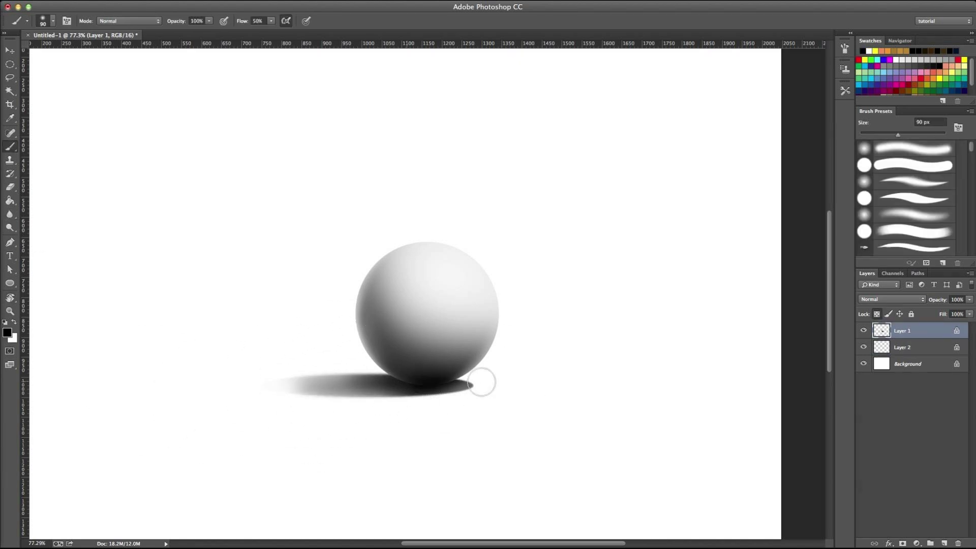
Group Layer 1 and Layer 2 and name the group "ball".
key(super+0)
shift+click(902, 347)
drag(902, 347, 930, 543)
double_click(903, 329)
text(ball)
key(Return)
click(904, 391)
Retouch the left end of the shadow on Layer 2 inside the ball group, and collapse the group.
click(875, 328)
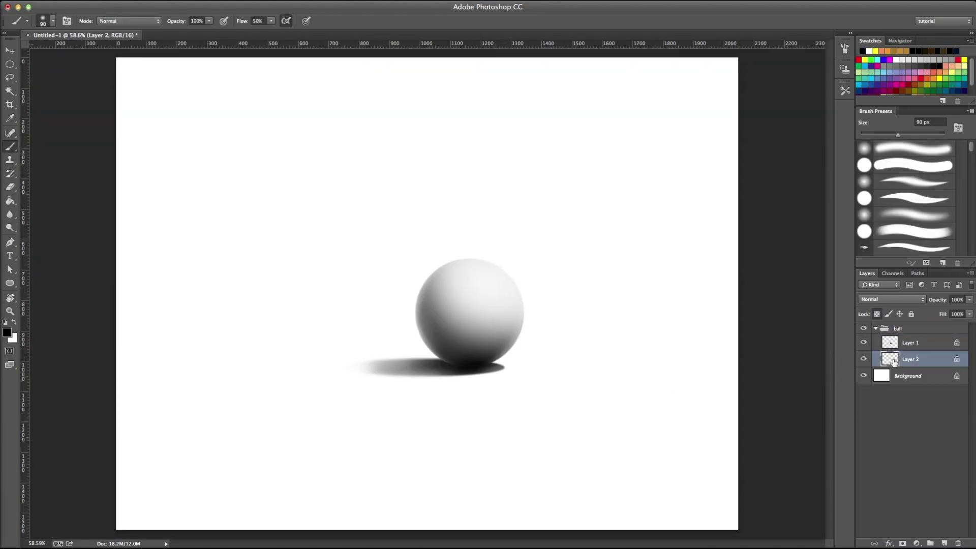
click(900, 360)
drag(313, 369, 416, 369)
click(904, 414)
click(875, 328)
Save the document as Lighting02.
key(super+s)
text(Lighting02)
key(Return)
Hide the ball group and add a new layer directly above the Background.
click(899, 329)
click(863, 328)
click(907, 343)
click(944, 543)
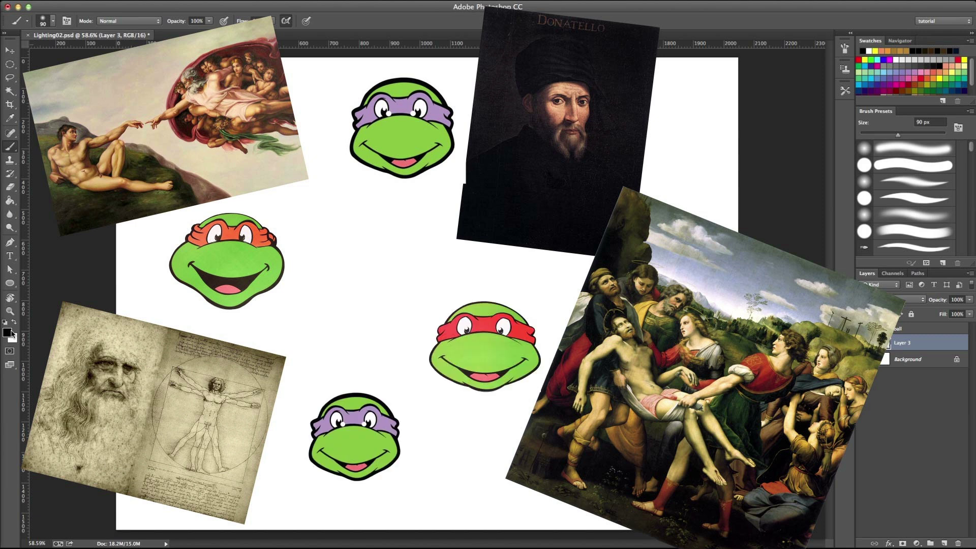
Set the foreground colour to the muted brown #554a3b and fill Layer 3 with it.
click(8, 333)
click(477, 289)
click(437, 278)
mouse_move(437, 278)
mouse_down()
mouse_move(479, 300)
mouse_move(364, 273)
mouse_move(366, 255)
mouse_move(366, 270)
mouse_move(398, 256)
mouse_up()
mouse_move(487, 300)
mouse_down()
mouse_move(484, 291)
mouse_move(483, 300)
mouse_up()
drag(370, 253, 372, 267)
click(556, 174)
key(g)
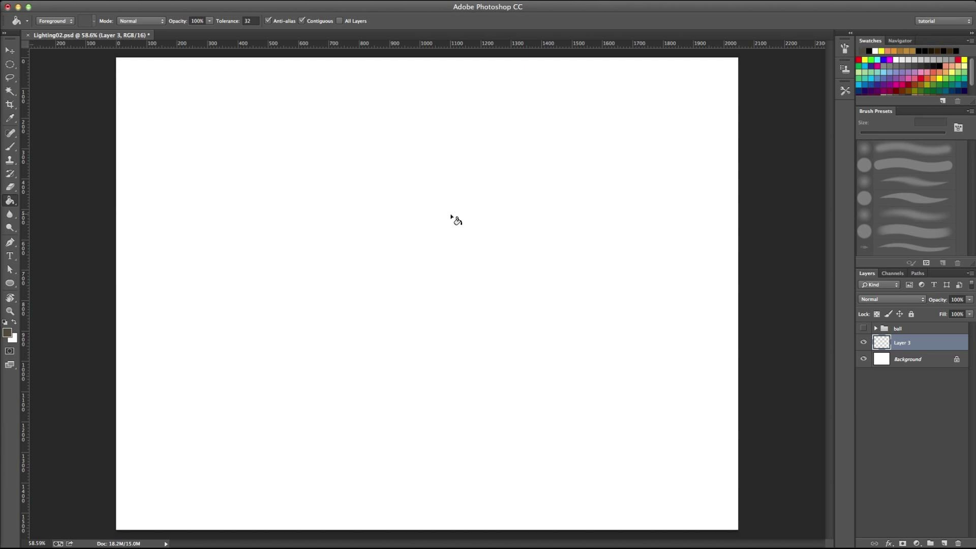
click(486, 229)
scroll(543, 343, down, 3)
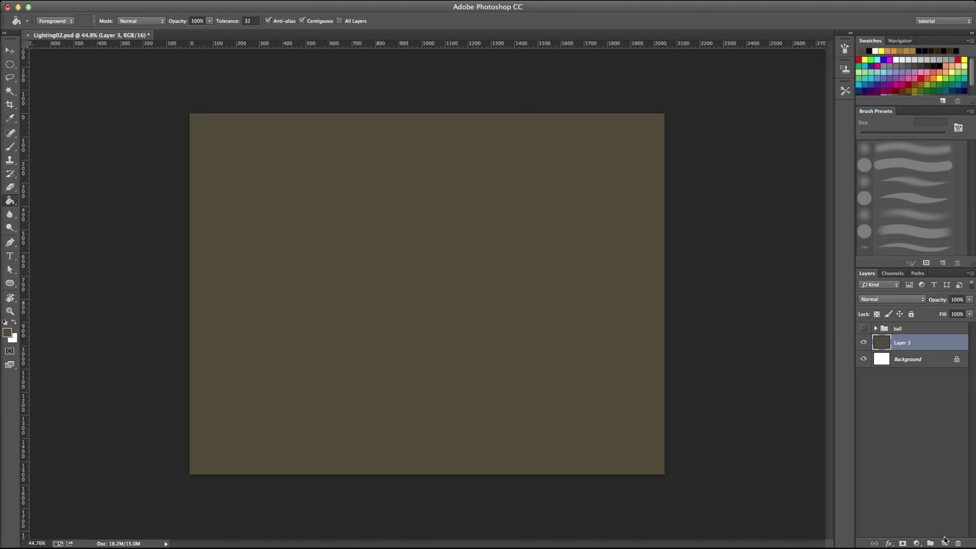
Add another layer above Layer 3 and fill it with the very dark brown #281a08.
click(944, 543)
click(7, 334)
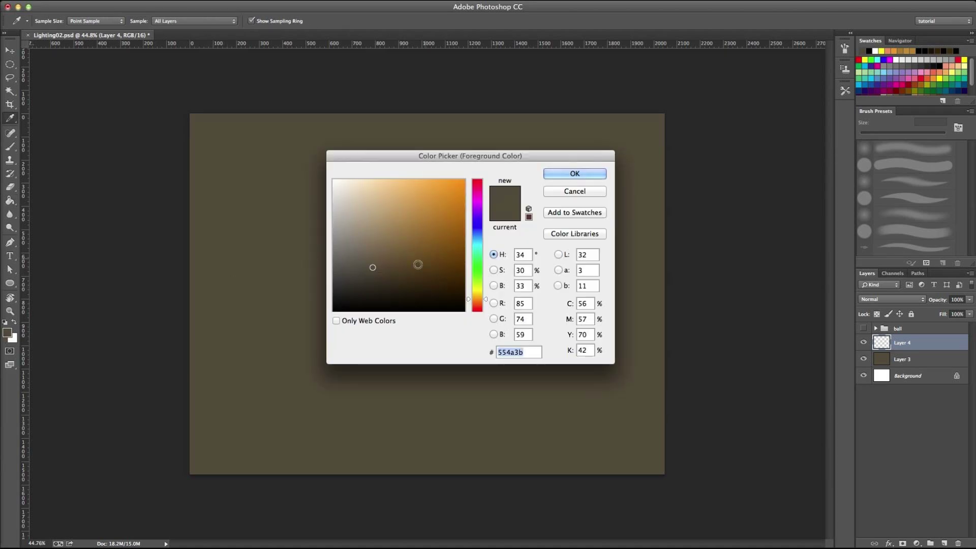
click(439, 289)
click(574, 174)
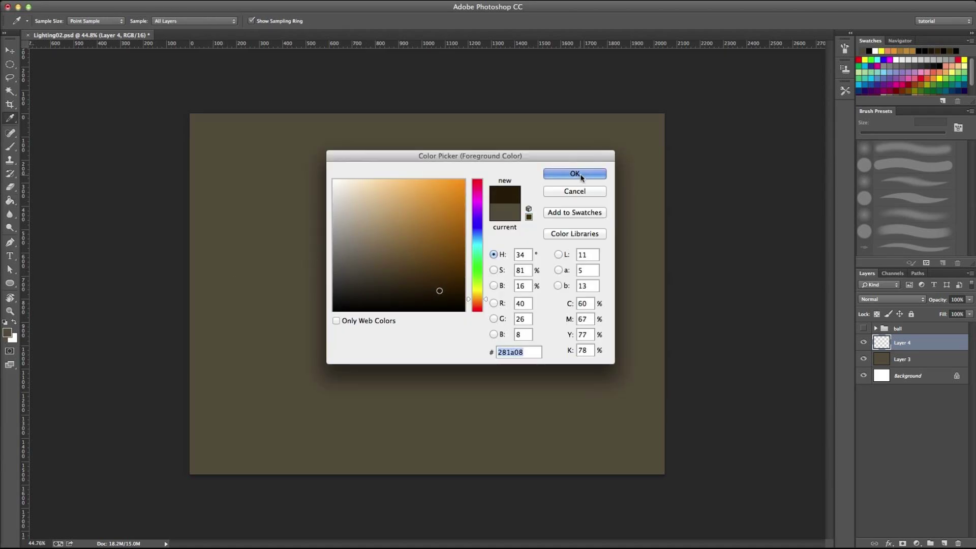
key(g)
click(549, 210)
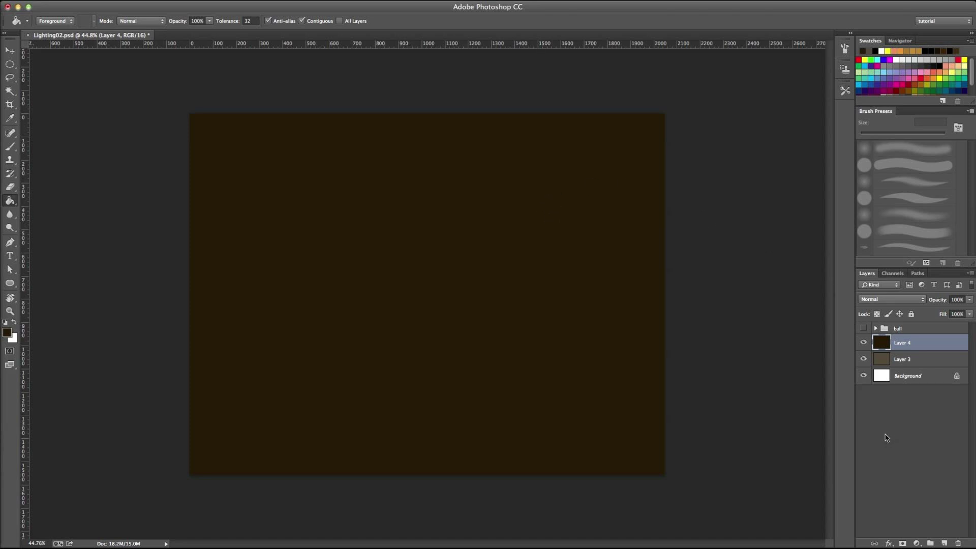
Add a third colour layer and fill it with the dark reddish brown #351606.
click(943, 544)
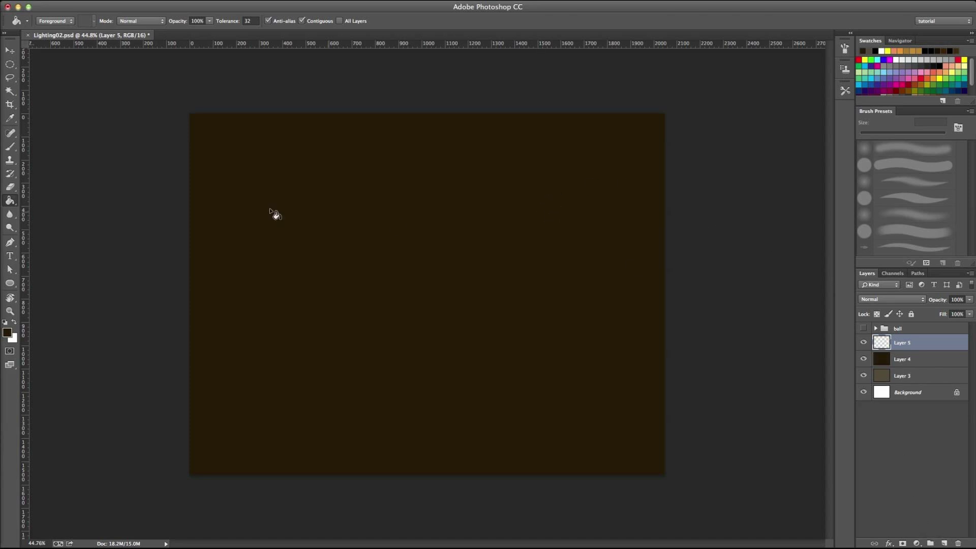
click(7, 332)
drag(483, 298, 483, 303)
click(450, 284)
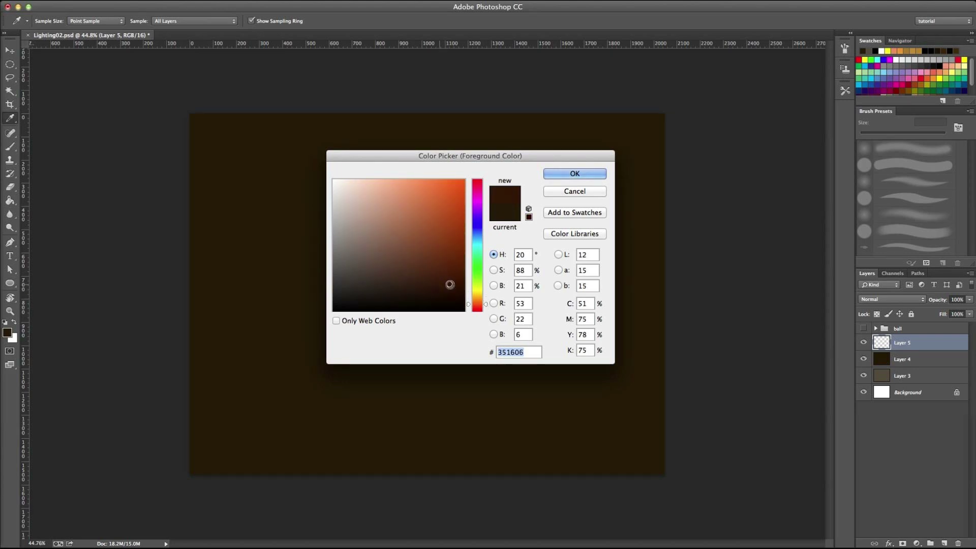
click(564, 173)
key(g)
click(509, 281)
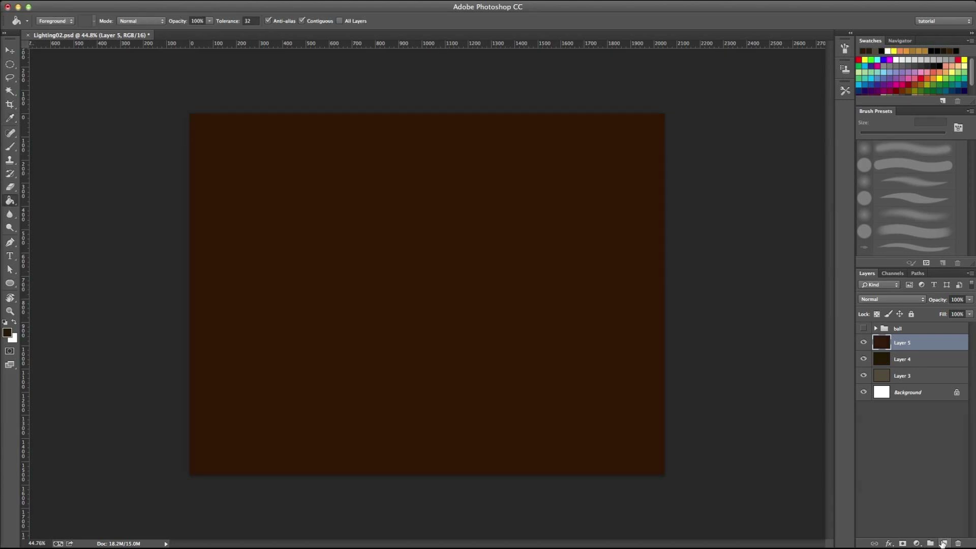
Group Layers 3, 4 and 5 and name the group "undertones".
shift+click(940, 381)
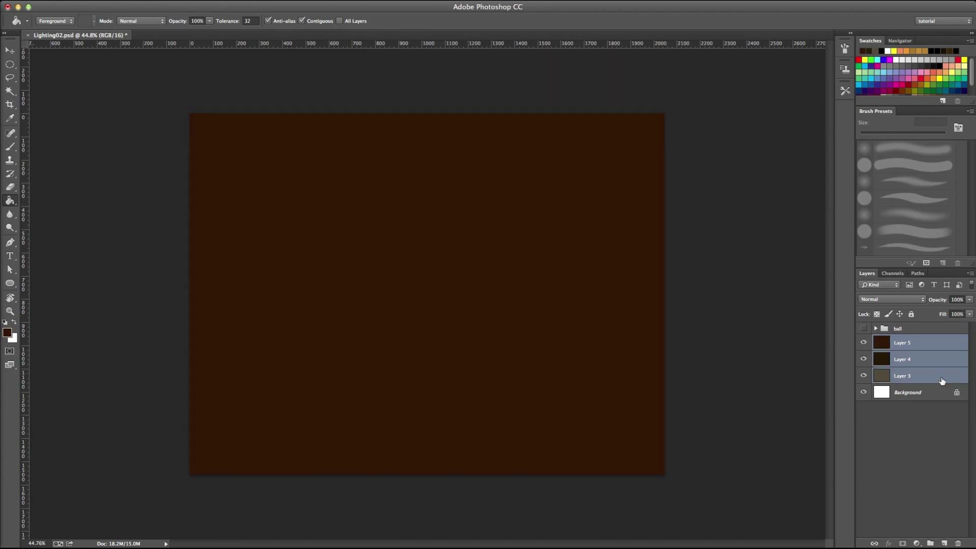
drag(936, 375, 931, 543)
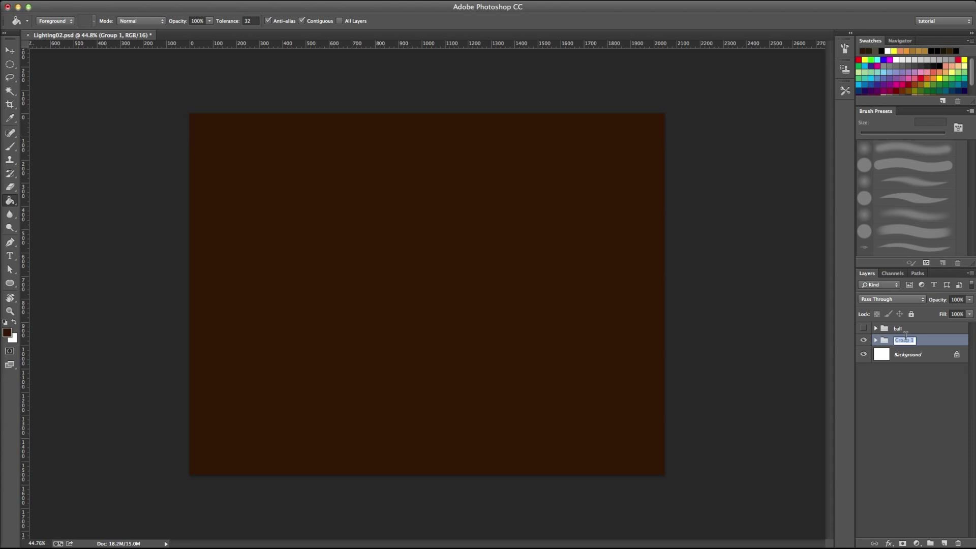
text(es)
key(Return)
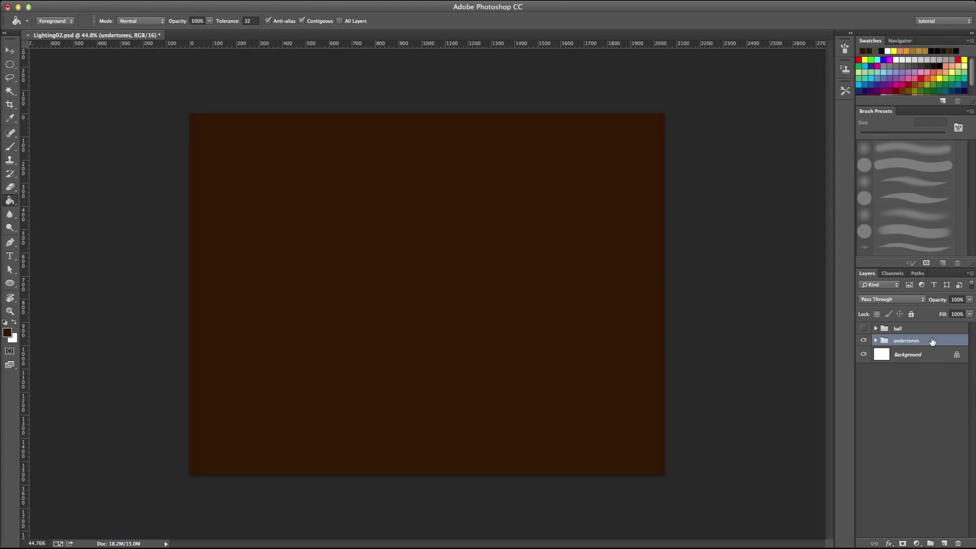
Hide the undertones group and add a black-filled layer above the ball group.
click(863, 340)
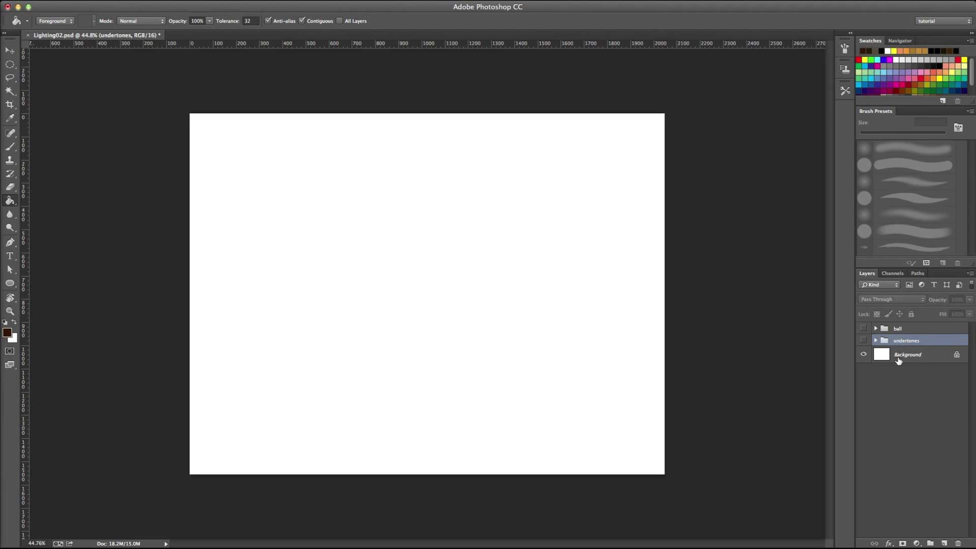
click(933, 327)
click(944, 542)
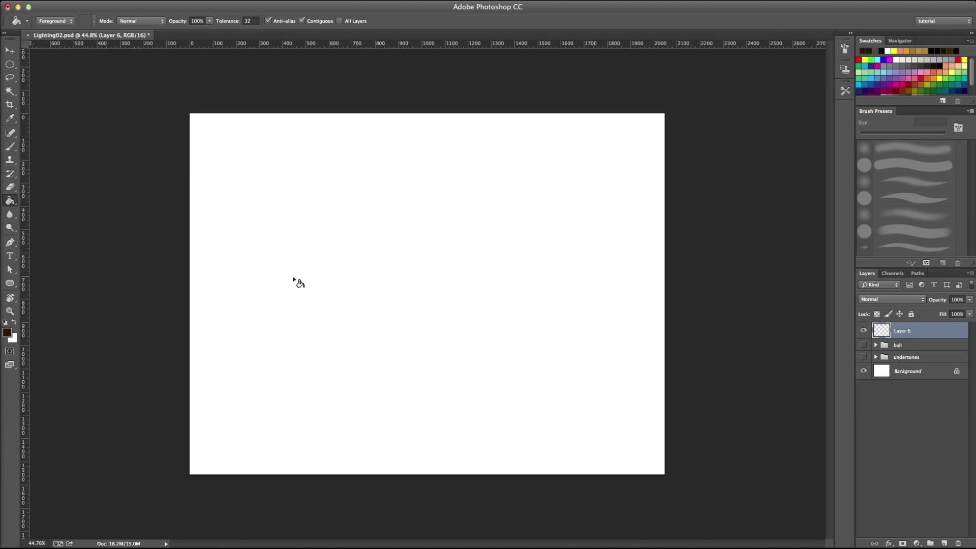
click(374, 274)
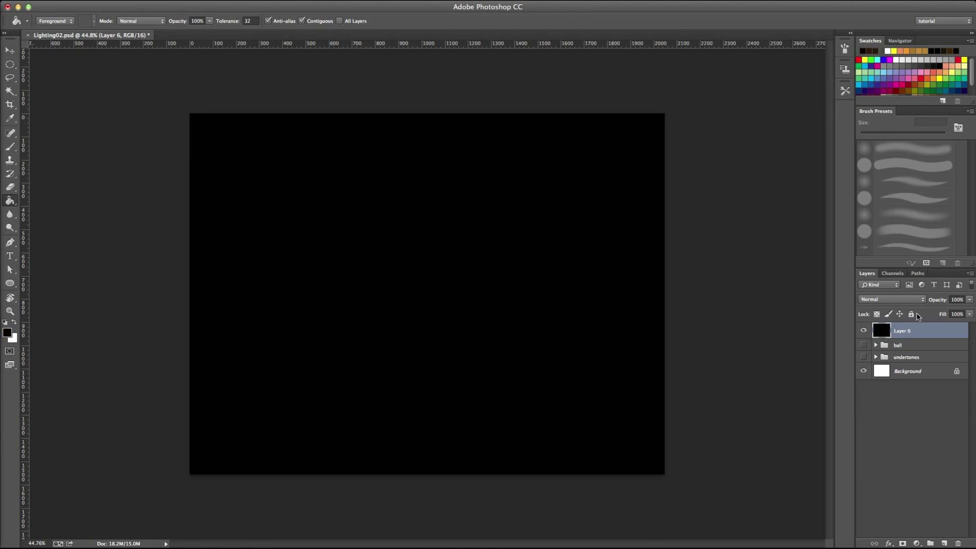
Add an empty layer above the black one and set the Brush size to 600 px.
click(943, 543)
key(b)
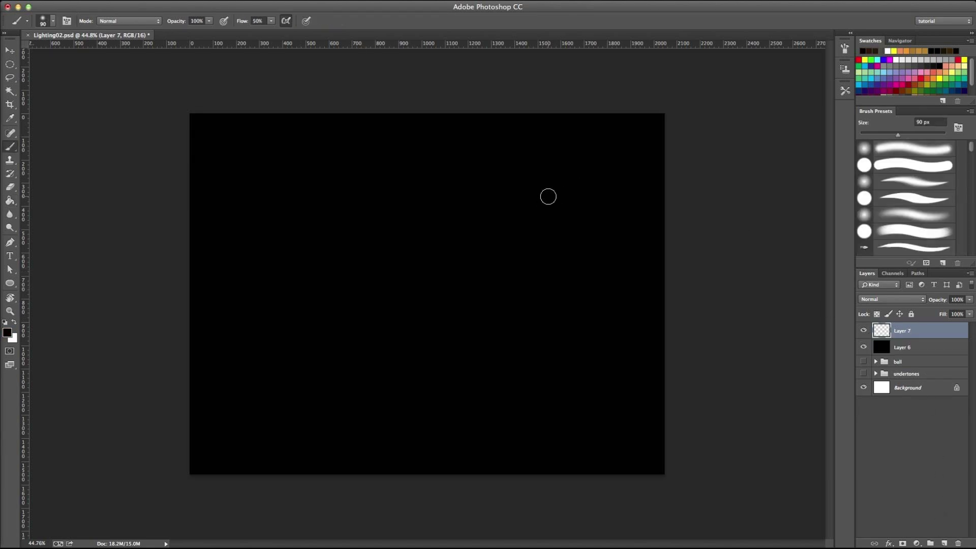
key(bracketright)
key(bracketright)
key(bracketright)
key(bracketright)
key(bracketright)
key(bracketright)
key(bracketright)
Set the foreground colour to a bright yellow-orange and return to the Brush.
click(942, 68)
click(7, 333)
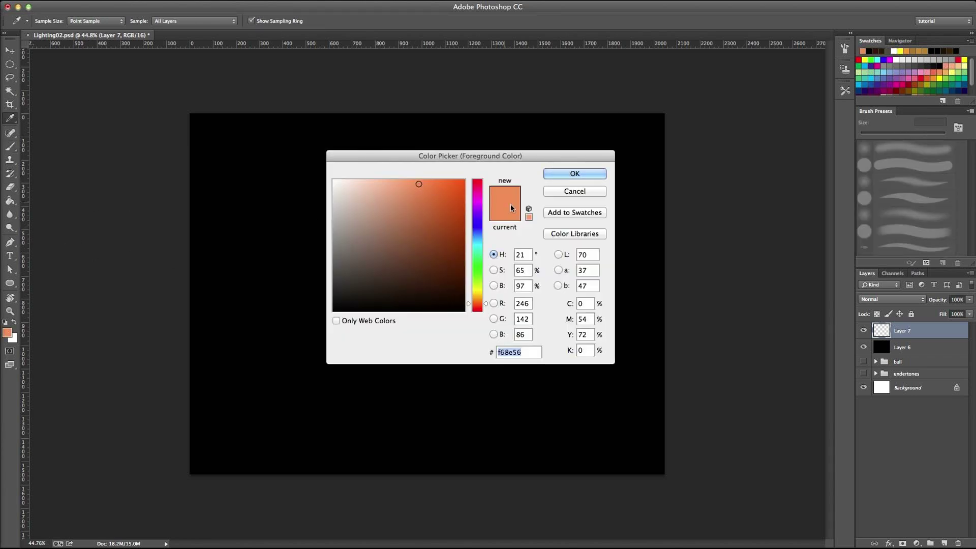
click(485, 297)
drag(425, 196, 448, 192)
click(575, 172)
key(b)
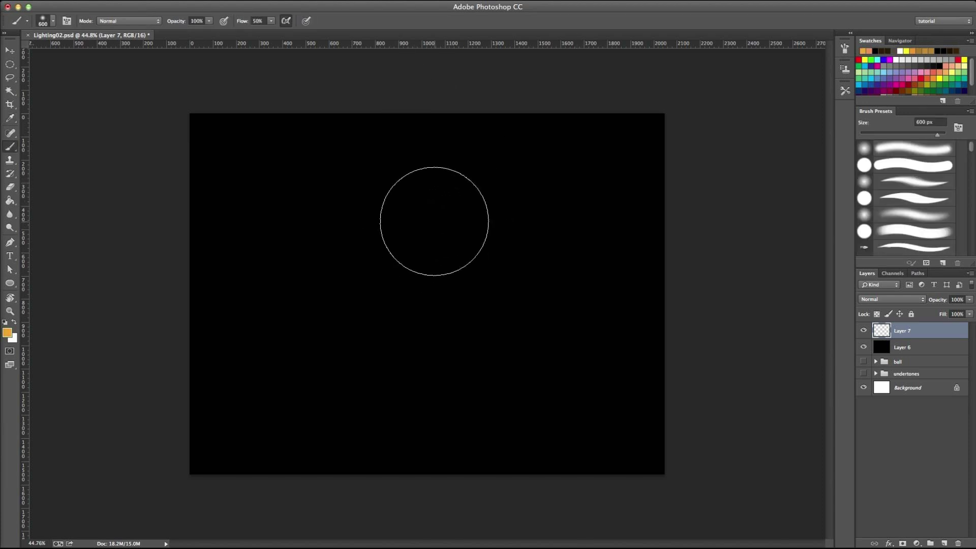
Paint a faint yellow-orange glow around the middle of the black canvas with the soft Brush, reducing its size to 400 px.
mouse_move(425, 253)
mouse_down()
mouse_move(487, 247)
mouse_move(435, 207)
mouse_up()
key(bracketleft)
key(bracketleft)
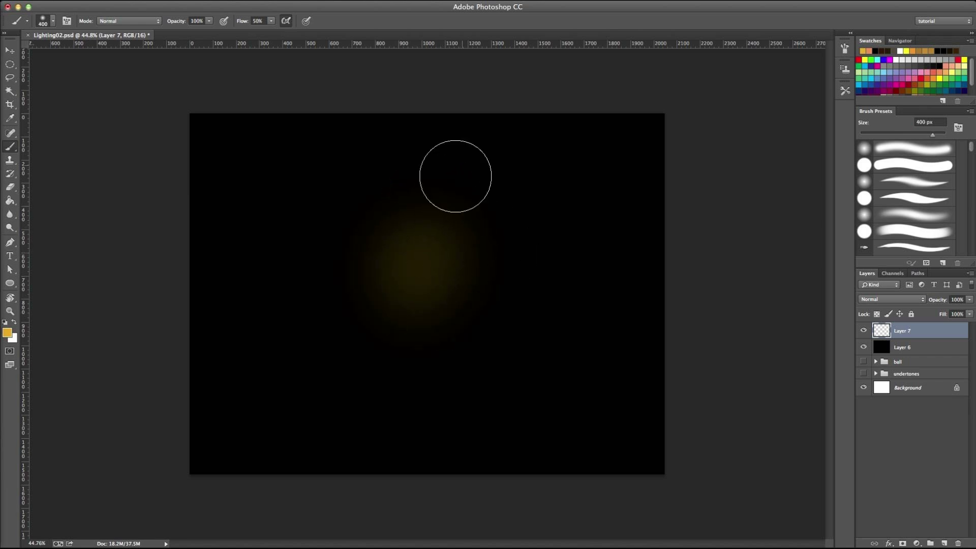
mouse_move(366, 308)
mouse_down()
mouse_move(466, 237)
mouse_move(452, 328)
mouse_move(361, 252)
mouse_move(405, 181)
mouse_move(440, 376)
mouse_move(482, 271)
mouse_move(465, 285)
mouse_move(493, 300)
mouse_move(473, 335)
mouse_move(418, 190)
mouse_move(498, 304)
mouse_move(479, 254)
mouse_move(451, 259)
mouse_move(421, 213)
mouse_up()
Broaden the faint glow on Layer 7 with larger soft brush strokes below and around its centre.
key(bracketright)
key(bracketright)
key(bracketright)
key(e)
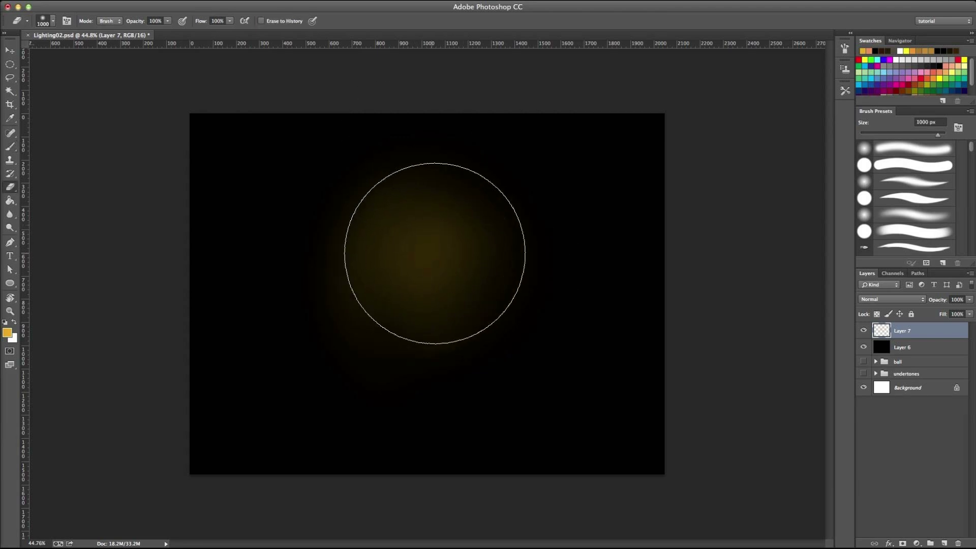
key(b)
mouse_move(403, 356)
mouse_down()
mouse_move(434, 357)
mouse_move(515, 306)
mouse_move(495, 194)
mouse_move(482, 206)
mouse_move(364, 185)
mouse_move(309, 326)
mouse_move(397, 368)
mouse_move(476, 362)
mouse_up()
Add an empty layer above the glow and reduce the Brush size to 125 px.
click(944, 543)
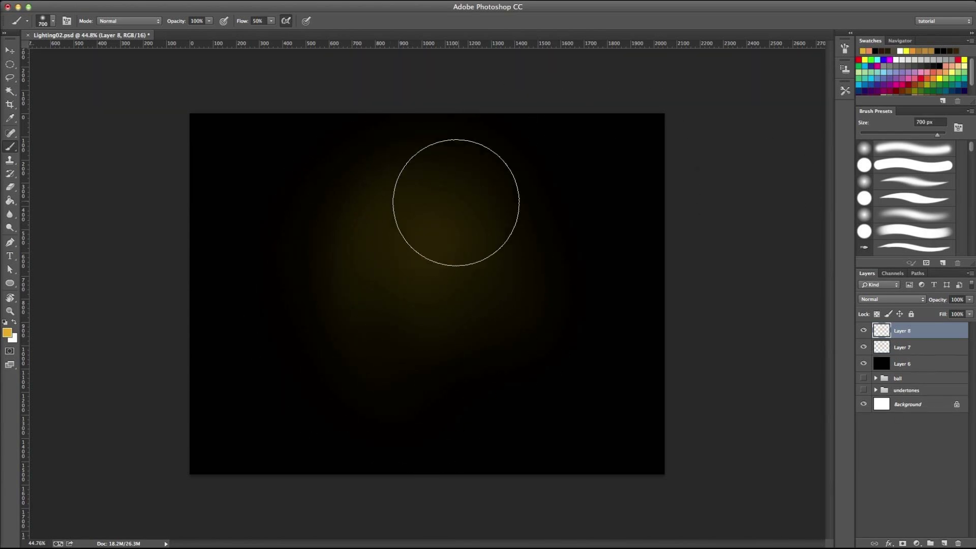
key(bracketleft)
key(bracketleft)
key(bracketleft)
key(bracketleft)
key(bracketleft)
key(bracketleft)
key(bracketleft)
key(bracketleft)
key(bracketleft)
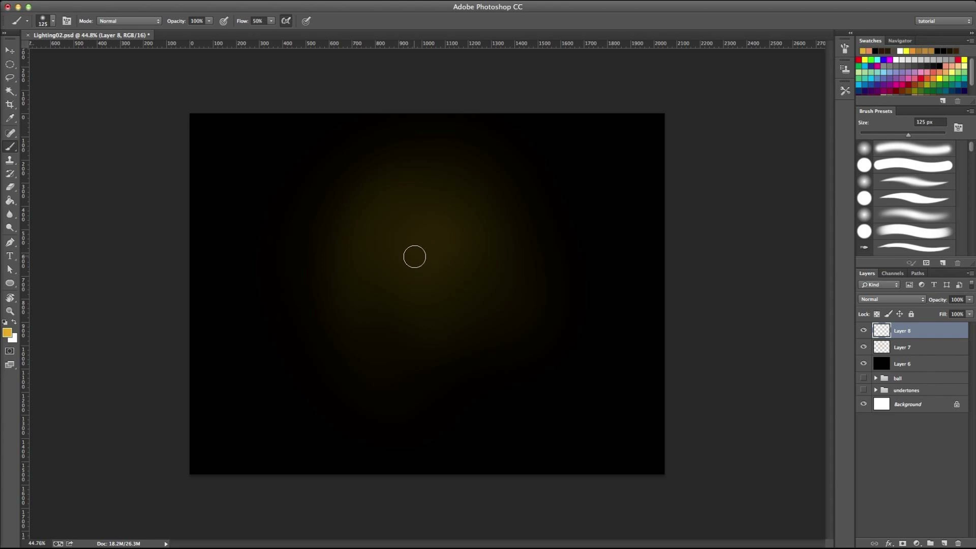
Adjust the brush tip and paint a small yellow-orange disc at the centre of the glow, finishing with a 60 px brush.
right_click(428, 275)
click(518, 211)
mouse_move(419, 243)
mouse_down()
mouse_move(449, 275)
mouse_move(427, 280)
mouse_up()
key(bracketleft)
key(bracketleft)
key(bracketleft)
key(bracketleft)
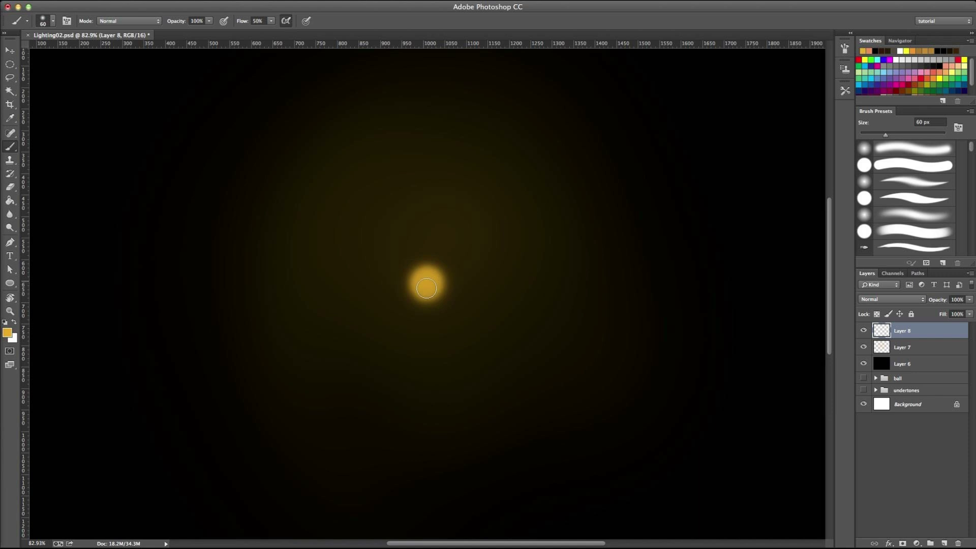
Paint a soft halo around the yellow-orange disc, enlarging the Brush to 400 px.
key(bracketright)
key(bracketright)
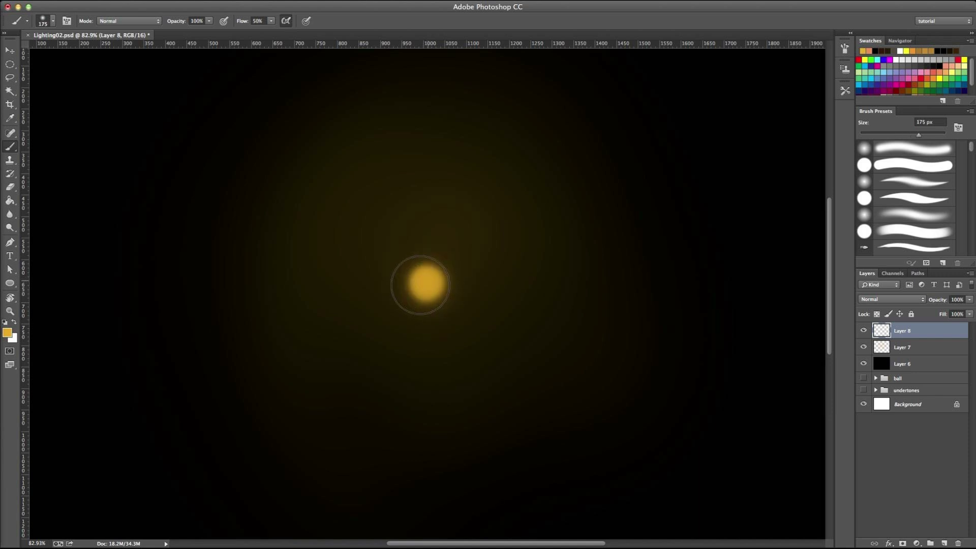
key(bracketright)
key(bracketright)
key(bracketright)
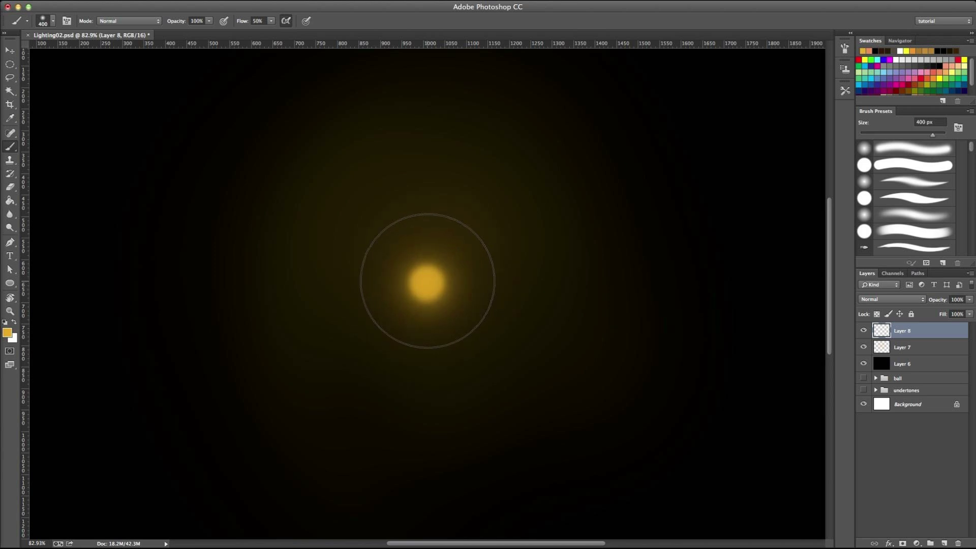
scroll(547, 290, down, 2)
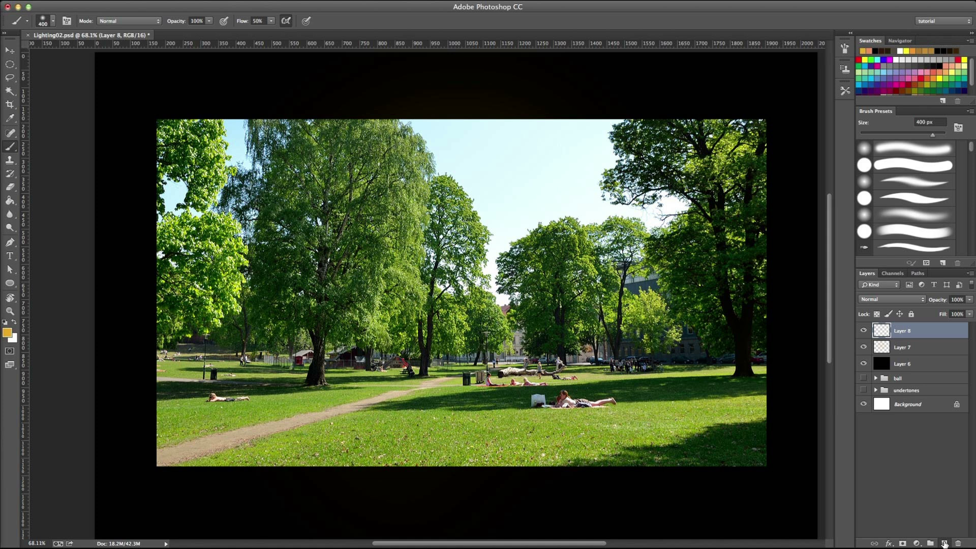
Add a new layer and paint a brighter yellow-orange core on the disc, reducing the Brush size to 30 px.
click(944, 544)
drag(458, 282, 503, 283)
key(bracketleft)
key(bracketleft)
key(bracketleft)
key(bracketleft)
key(bracketleft)
key(bracketleft)
key(bracketleft)
key(bracketleft)
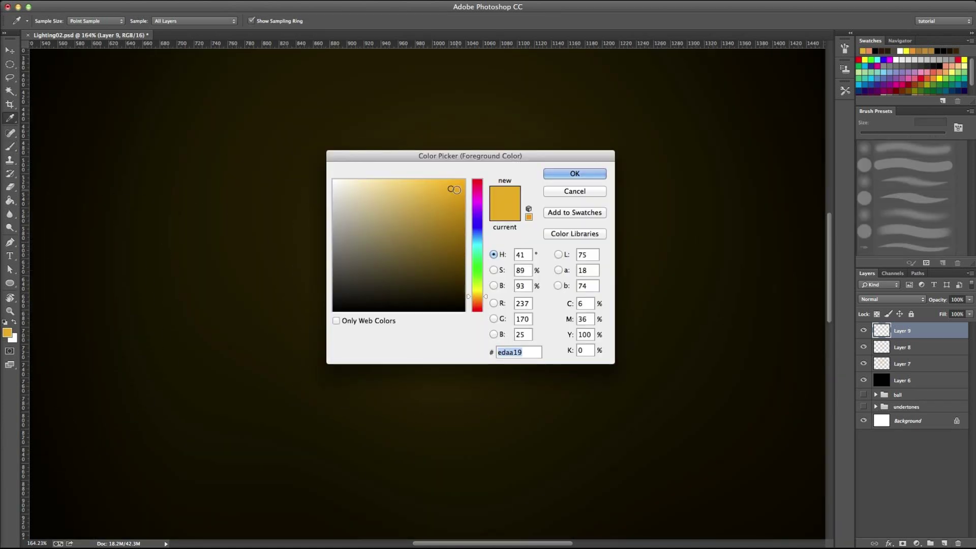
key(bracketleft)
key(bracketleft)
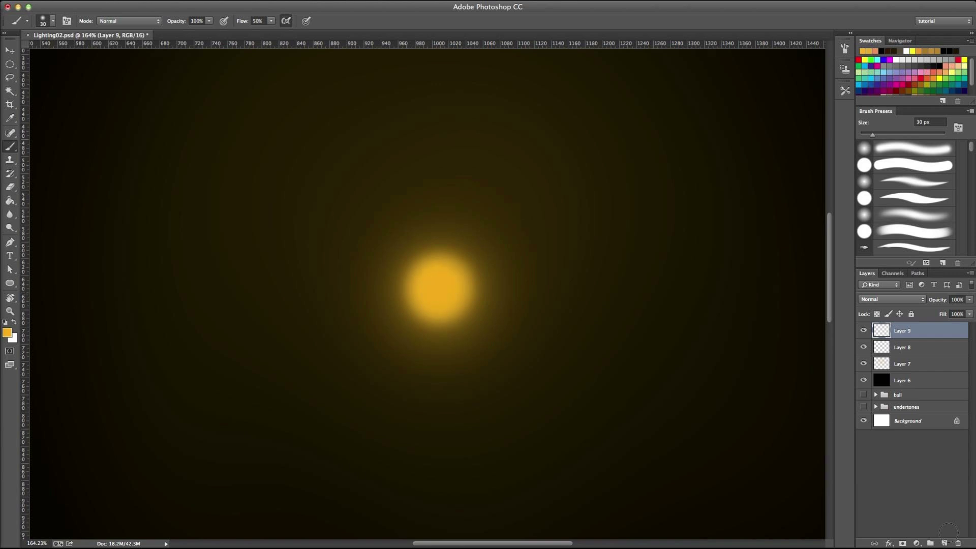
Add another layer and paint a bright yellow core inside the orange disc.
click(945, 544)
click(7, 333)
drag(486, 297, 440, 285)
click(575, 171)
key(Return)
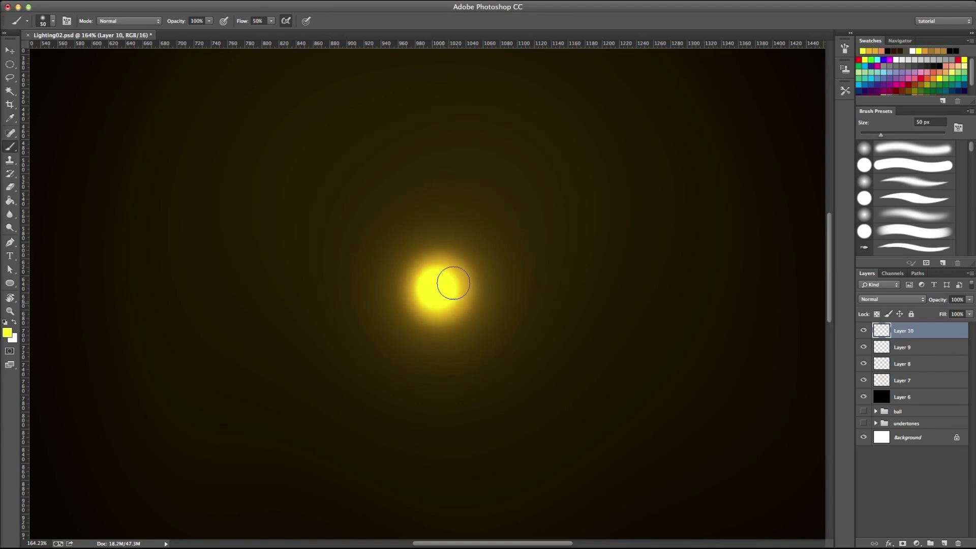
Add a new top layer and paint a white-hot centre on the light with a 30 px brush.
click(944, 544)
key(x)
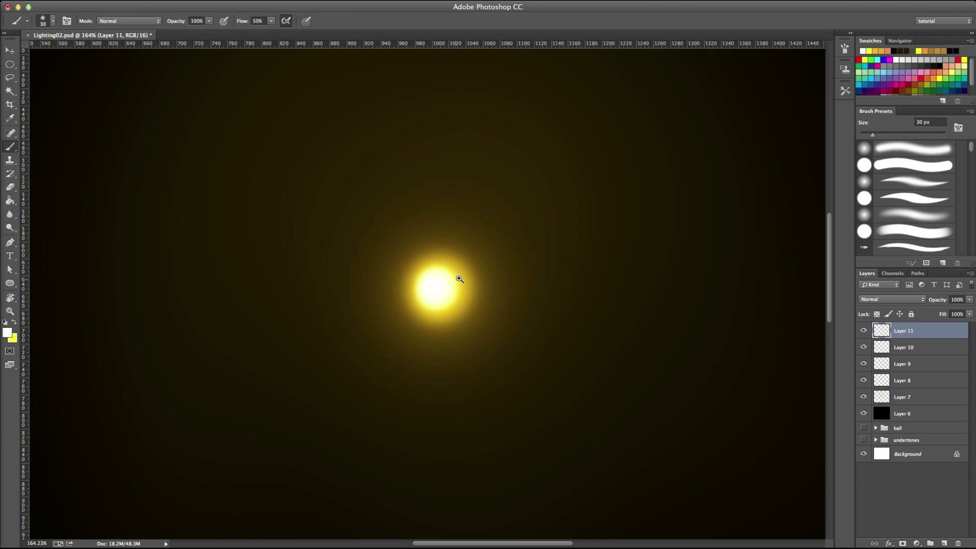
scroll(430, 287, down, 3)
mouse_move(863, 331)
mouse_down()
mouse_move(868, 388)
mouse_move(863, 330)
mouse_up()
Select Layer 8 and build up the yellow-orange glow close around the light with a progressively larger brush.
click(903, 381)
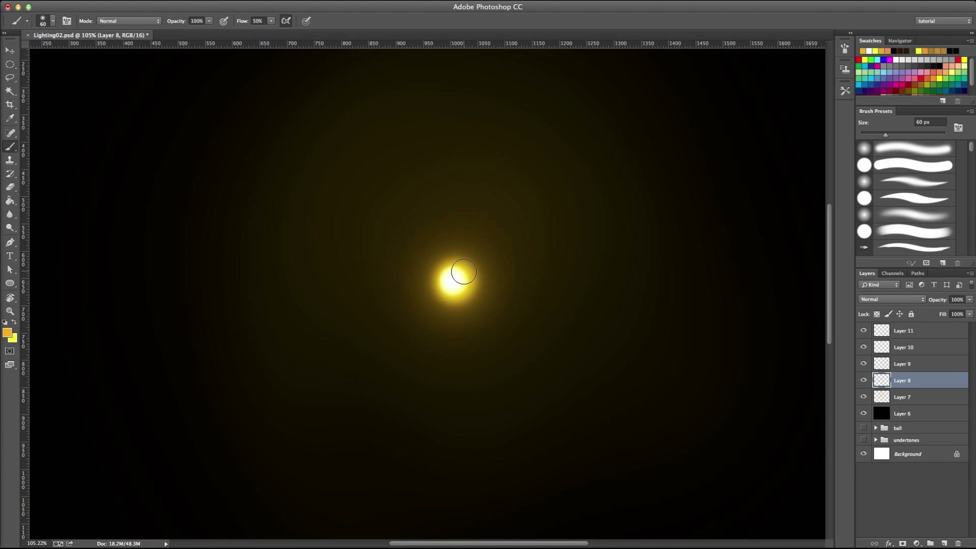
key(bracketright)
key(bracketright)
key(bracketright)
Select Layer 7 and spread its faint yellow-orange glow farther across the canvas, enlarging the Brush to 1100 px.
key(alt+bracketleft)
key(bracketright)
key(bracketright)
key(bracketright)
key(bracketright)
scroll(448, 350, down, 3)
key(bracketright)
key(bracketright)
key(bracketright)
key(bracketright)
key(bracketright)
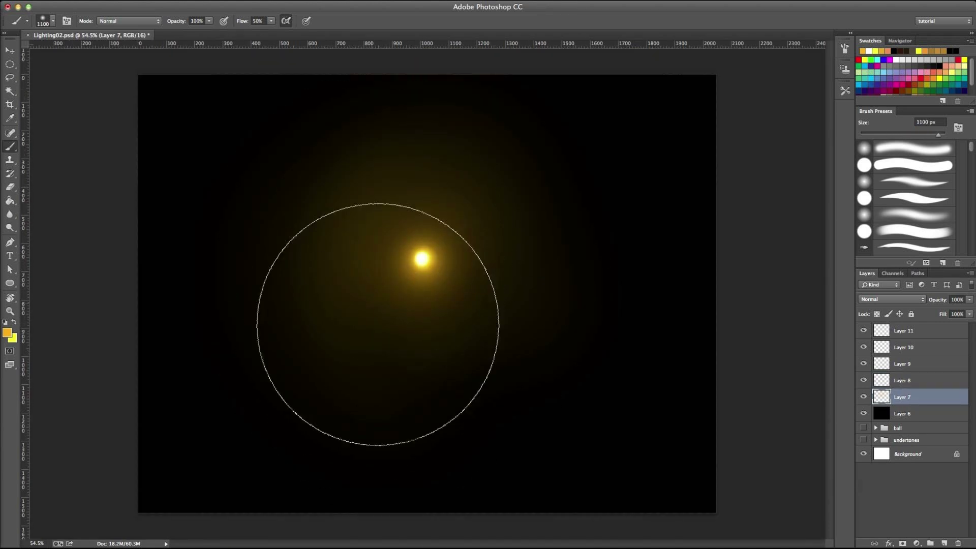
Group Layers 7 through 11 and name the group "Light".
shift+click(935, 331)
key(ctrl+g)
text(Light)
key(Return)
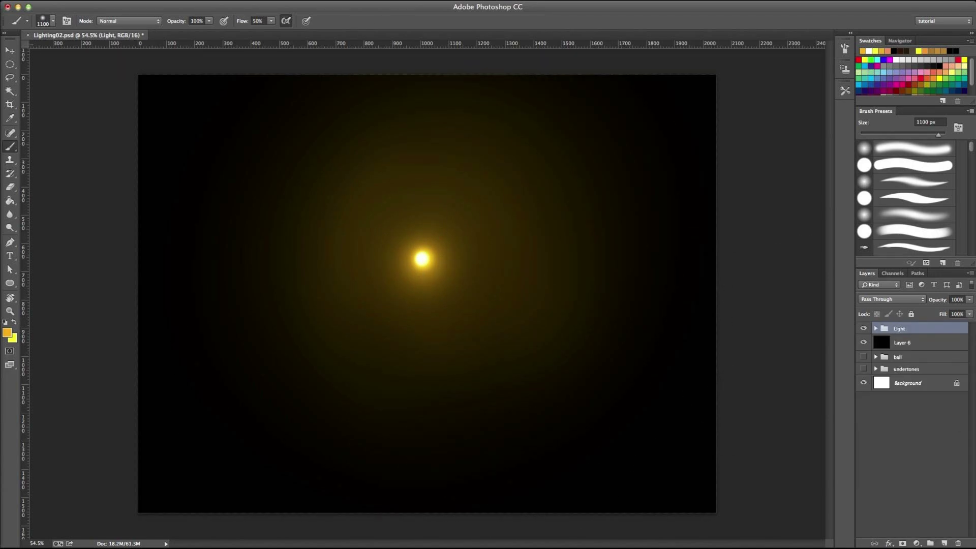
Add a new layer and select wide rectangular strips across the bottom and top of the canvas.
mouse_move(503, 249)
mouse_down()
mouse_move(505, 265)
mouse_move(503, 256)
mouse_up()
drag(427, 256, 449, 299)
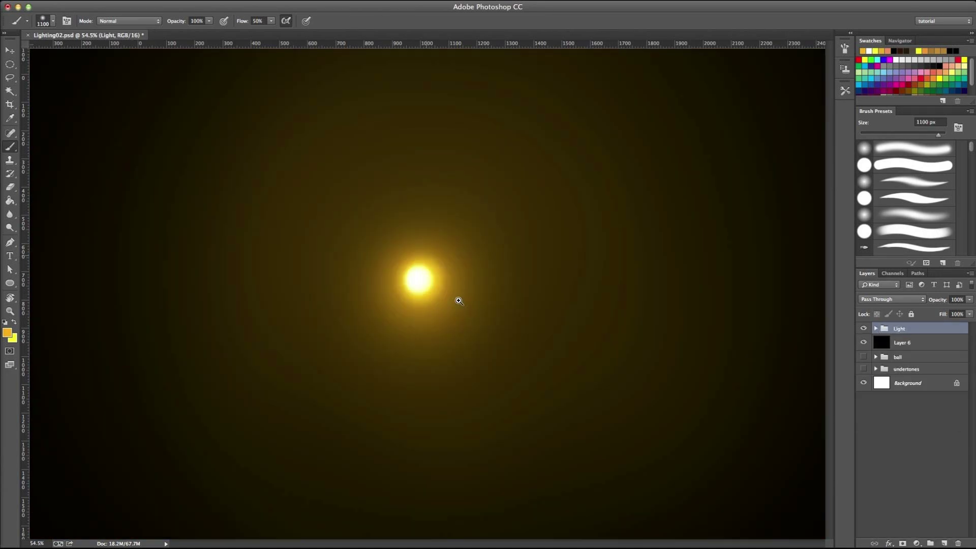
drag(506, 315, 470, 315)
click(944, 543)
key(m)
drag(127, 362, 723, 540)
key(shift+m)
key(ctrl+d)
drag(746, 509, 132, 392)
drag(132, 66, 702, 174)
Name the new layer "mask", fill the selected strips with black and clear the selection.
double_click(903, 331)
text(mask)
key(Return)
key(g)
key(d)
click(611, 409)
key(super+d)
Duplicate the Light group and hide the original group.
drag(948, 346, 944, 543)
click(864, 357)
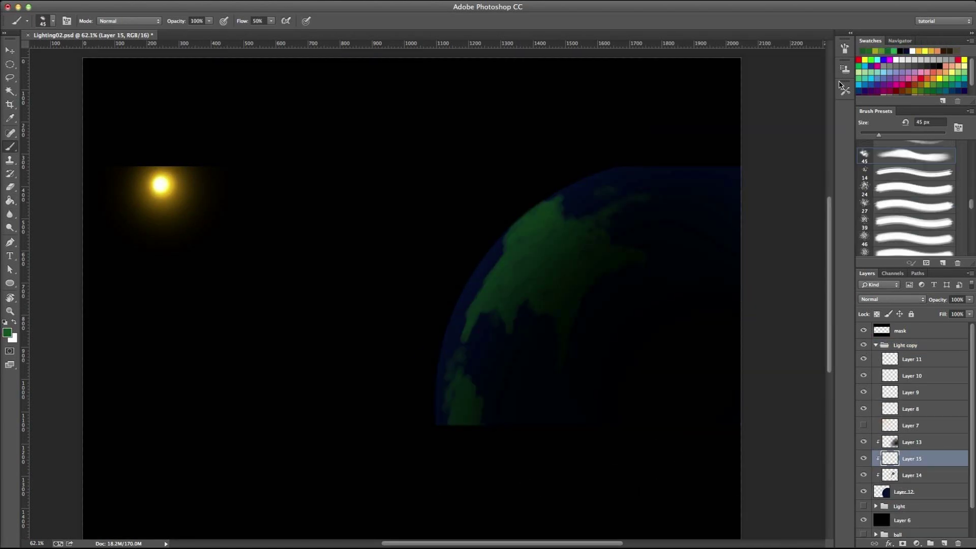
Paint a pale-blue atmospheric haze along the planet's lit edge and small yellow city lights on its dark side.
mouse_move(457, 214)
mouse_down()
mouse_move(455, 301)
mouse_move(434, 386)
mouse_move(483, 227)
mouse_up()
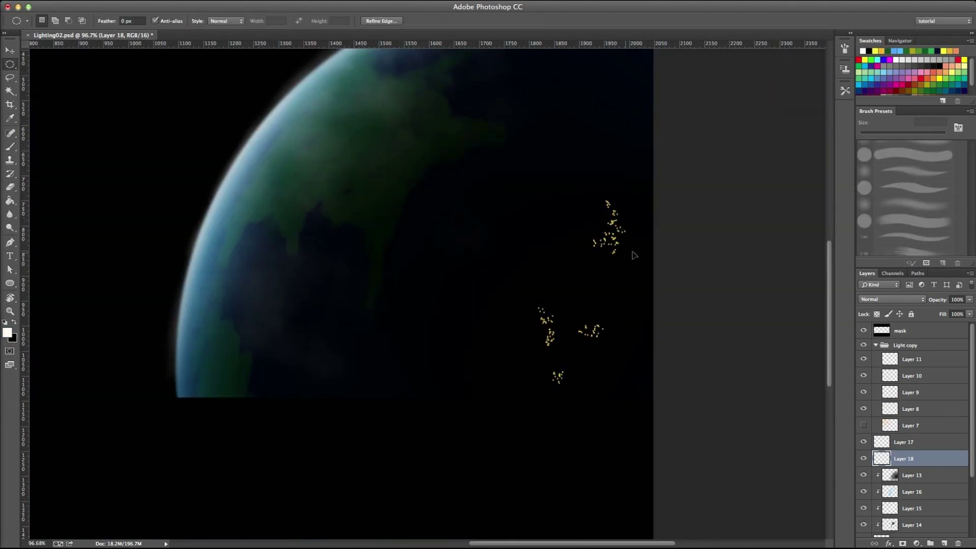
scroll(617, 249, down, 3)
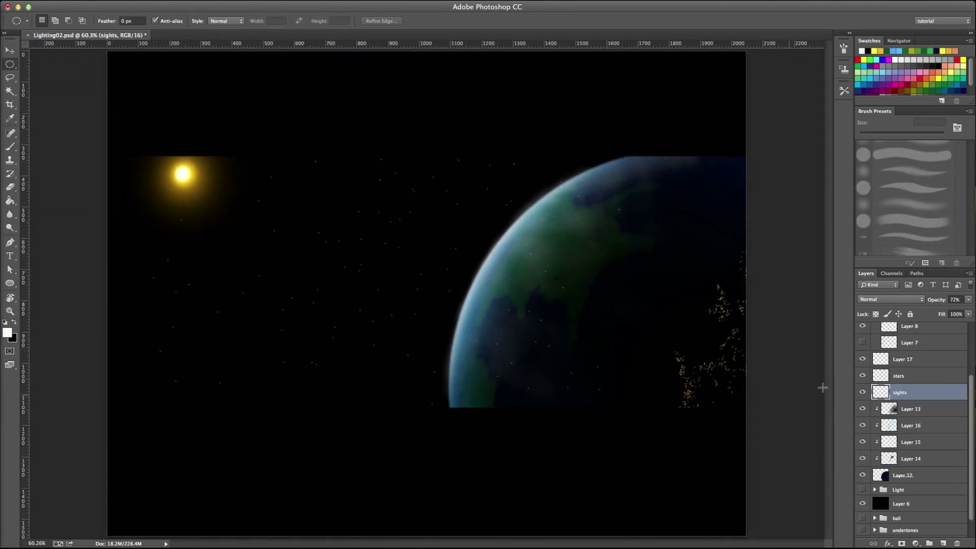